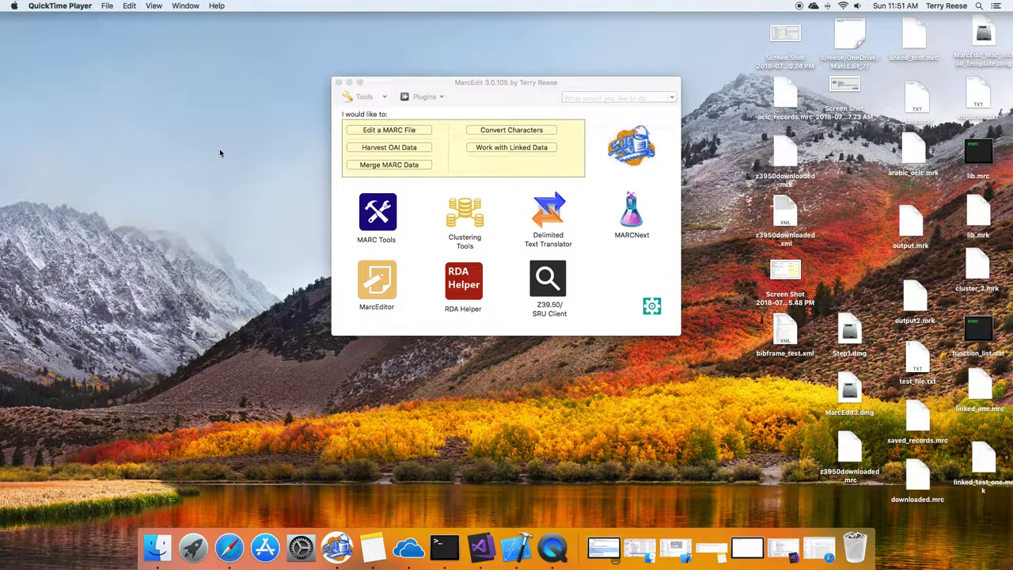
# Open the recent file OCLC XRef July 2018 File 1 019 Merged.mrk in the MarcEditor and examine the first record's 019 fields.
pyautogui.click(502, 84)
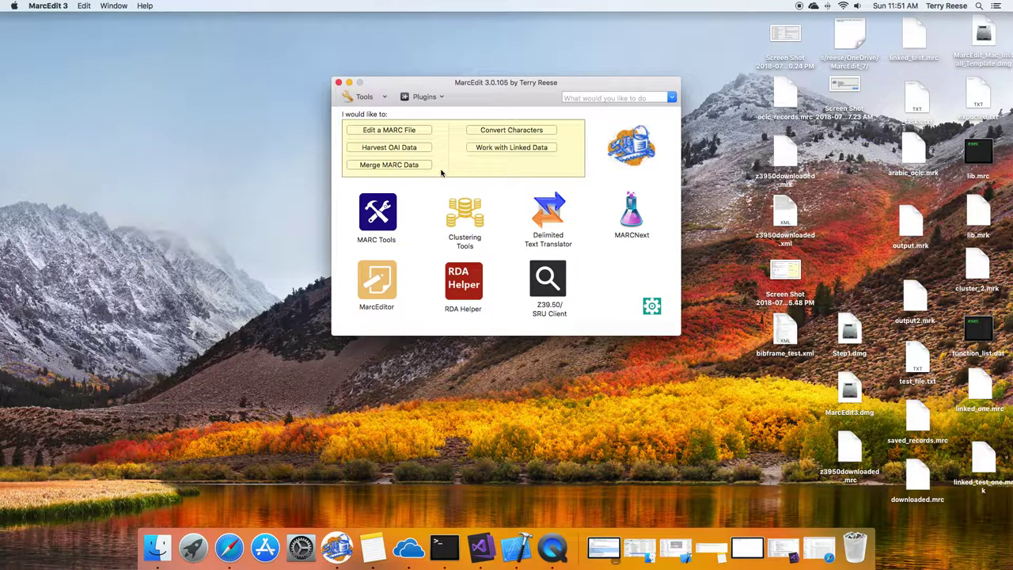
pyautogui.click(379, 292)
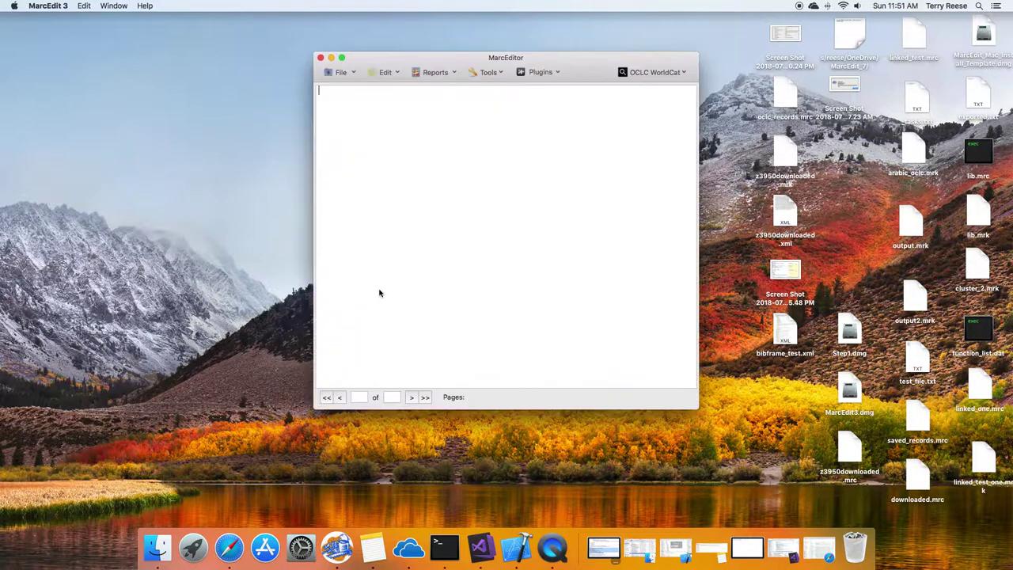
pyautogui.click(357, 72)
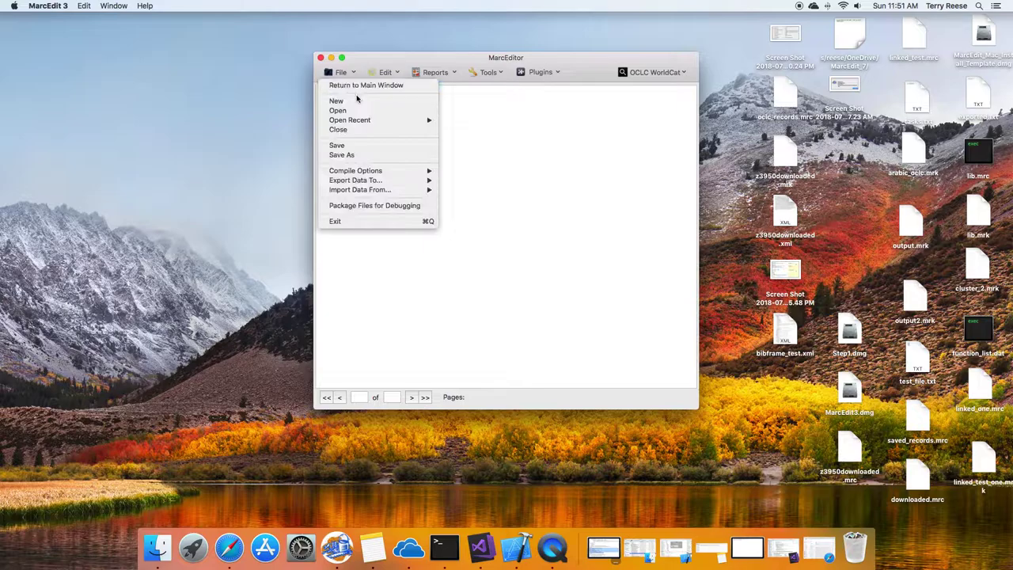
pyautogui.moveTo(360, 122)
pyautogui.click(473, 120)
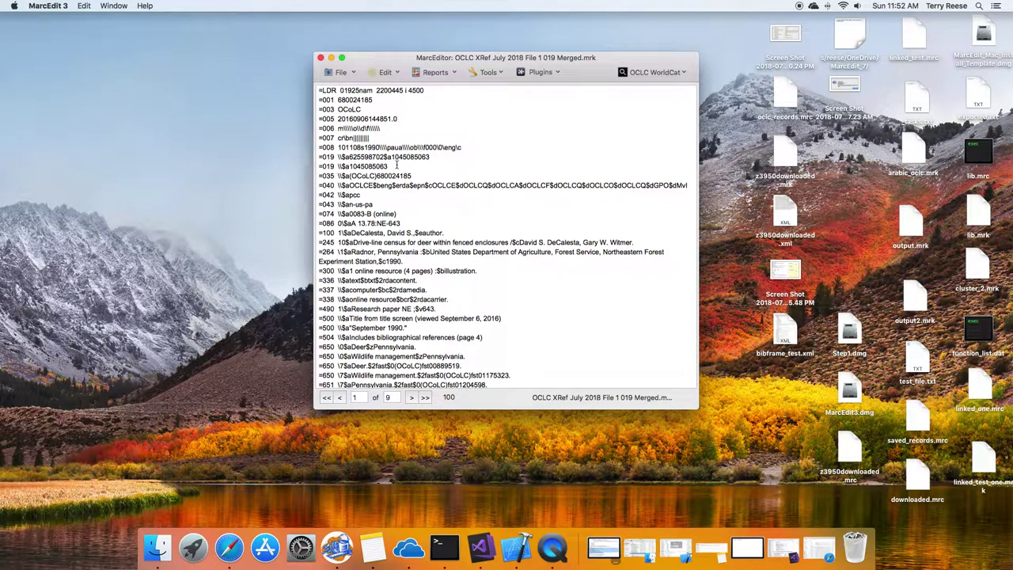
pyautogui.moveTo(398, 168); pyautogui.dragTo(313, 159)
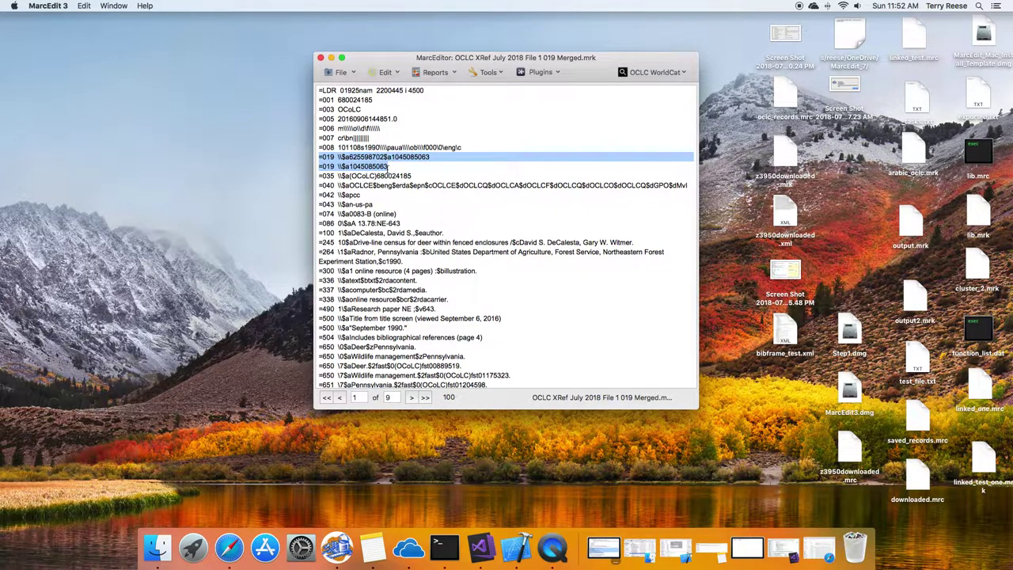
pyautogui.click(388, 166)
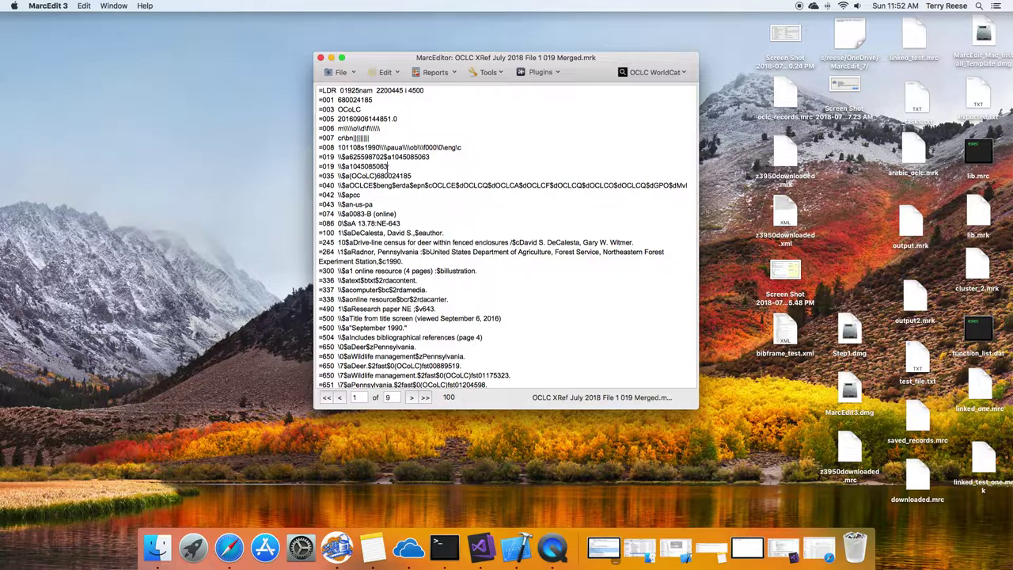
# Open the Loop Test task for editing from the task manager.
pyautogui.click(497, 74)
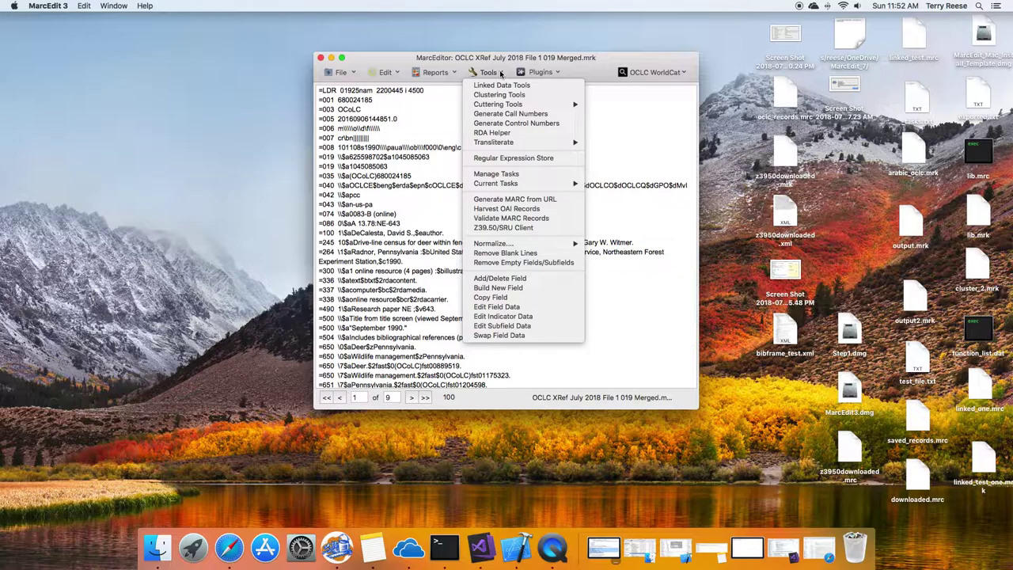
pyautogui.click(512, 174)
pyautogui.click(502, 165)
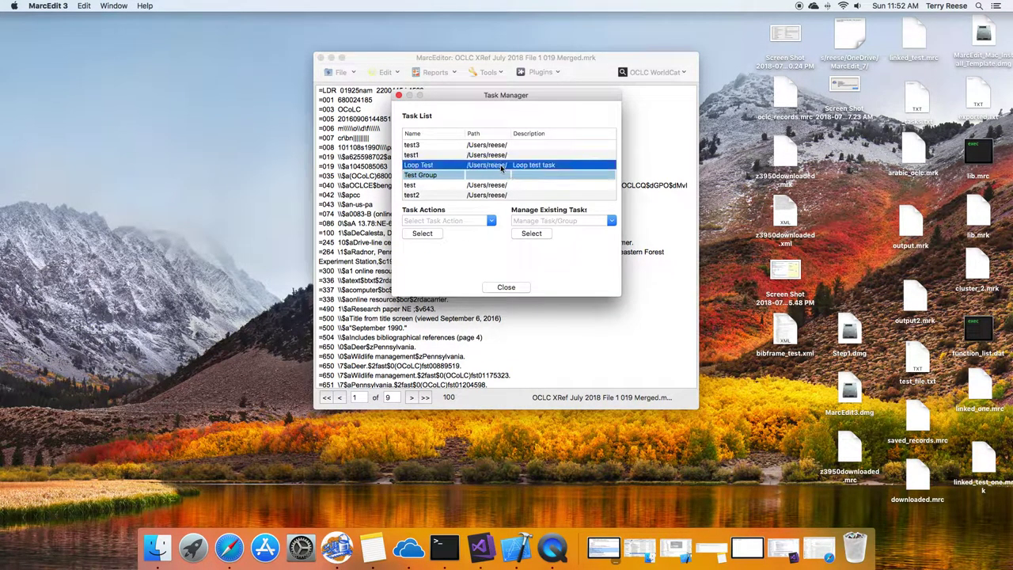
pyautogui.click(492, 220)
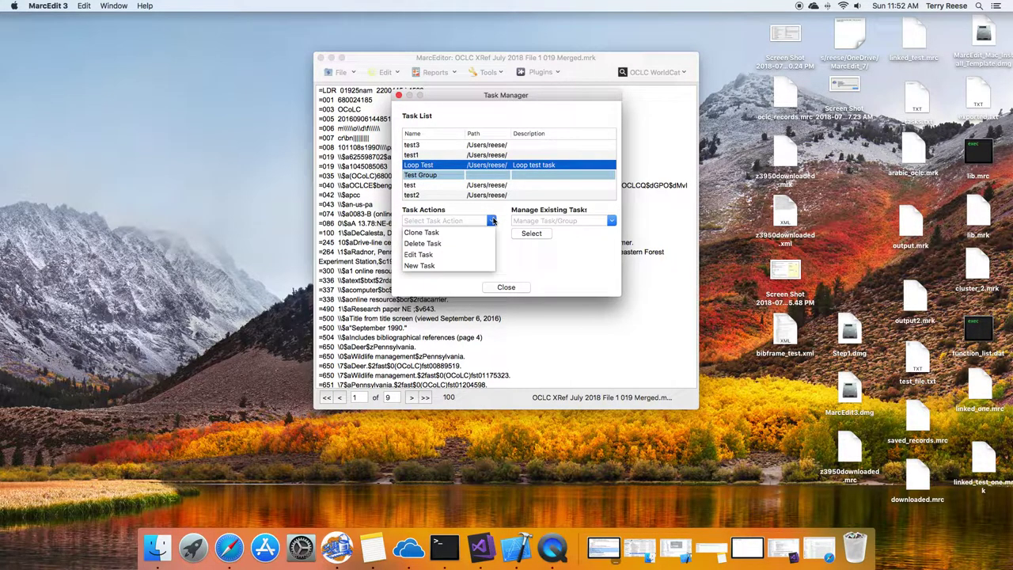
pyautogui.click(435, 255)
pyautogui.click(422, 233)
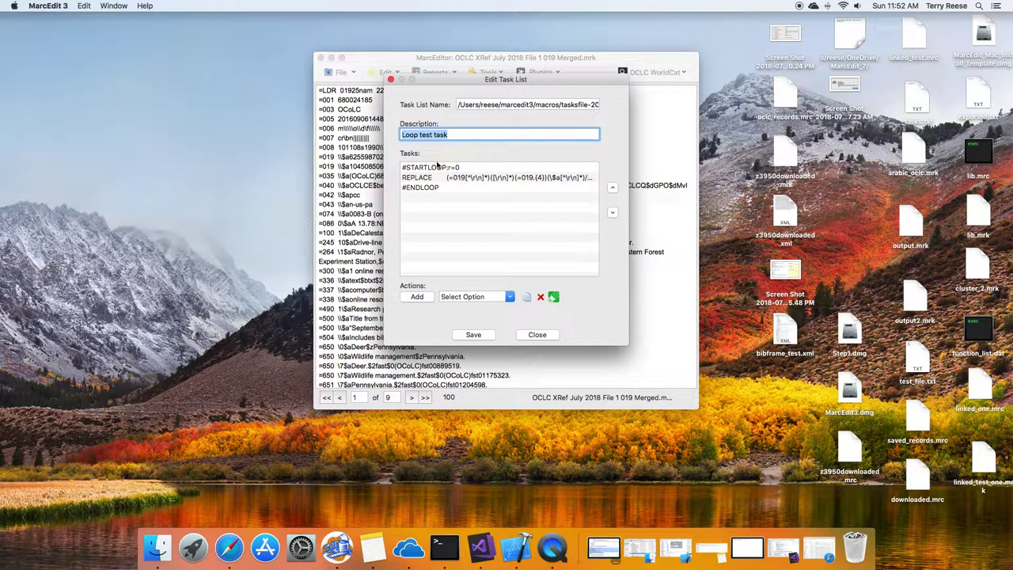
# Delete the #STARTLOOP and #ENDLOOP lines from the Loop Test task, keeping only the REPLACE action.
pyautogui.click(437, 166)
pyautogui.click(541, 297)
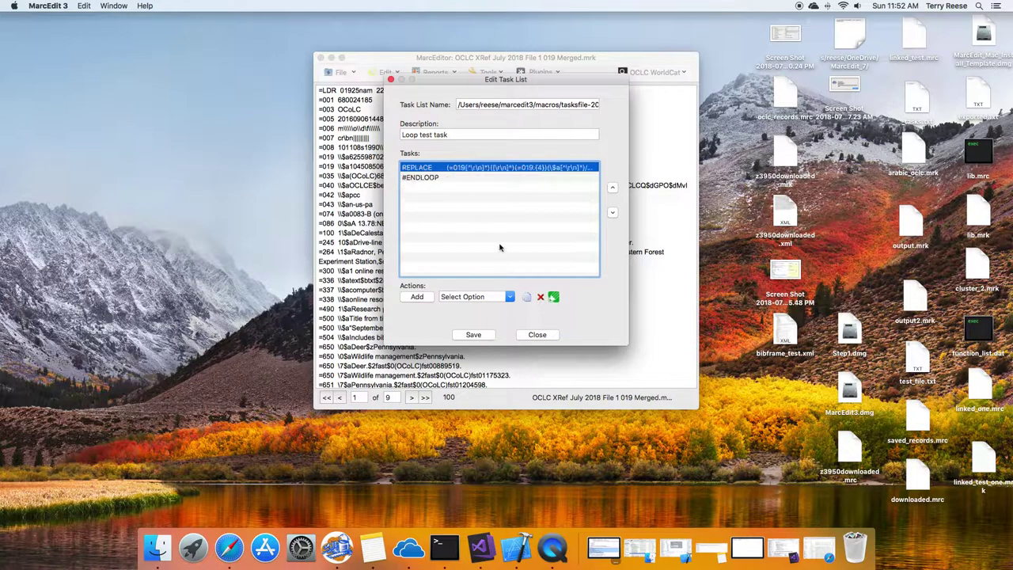
pyautogui.click(437, 179)
pyautogui.click(541, 297)
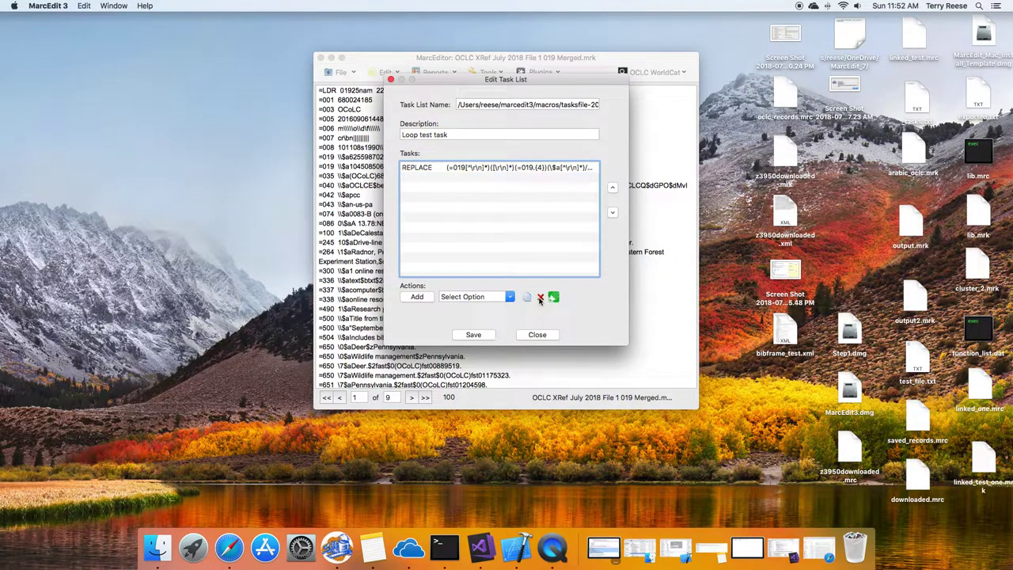
# Open the REPLACE action, review its 019 find expression and replacement settings, and store the action again.
pyautogui.click(480, 170)
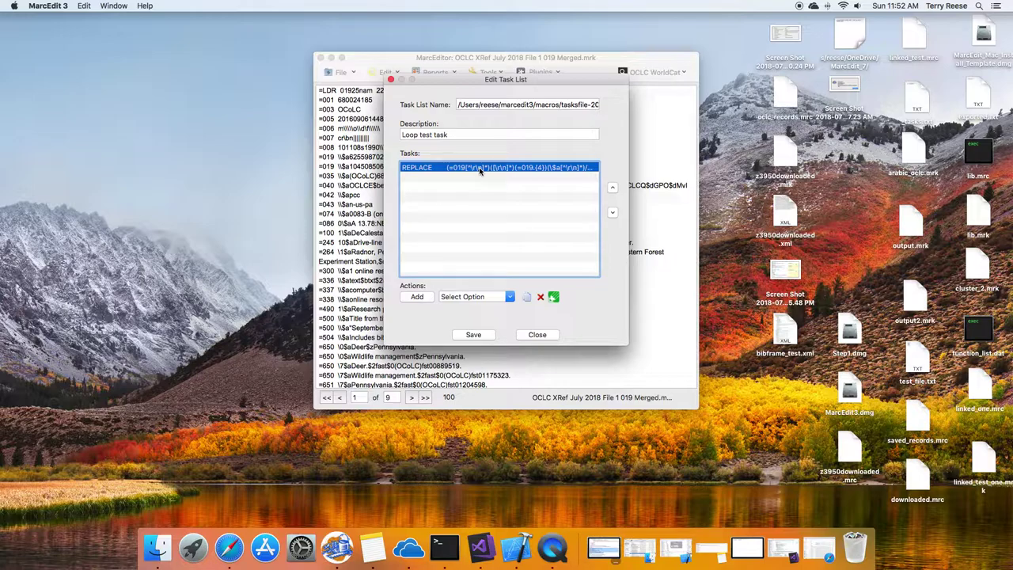
pyautogui.click(554, 297)
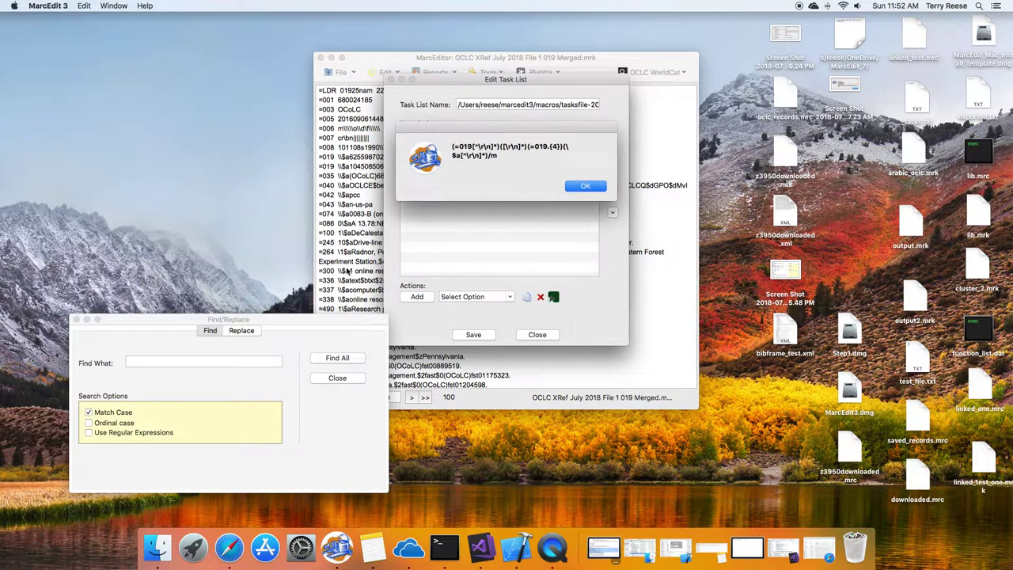
pyautogui.click(585, 186)
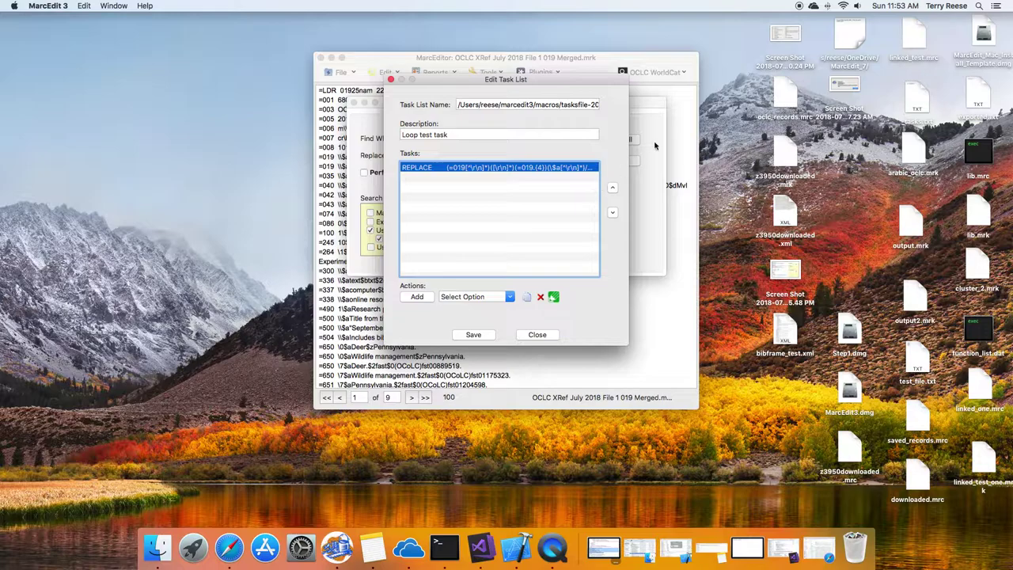
pyautogui.click(655, 145)
pyautogui.moveTo(413, 138); pyautogui.dragTo(560, 139)
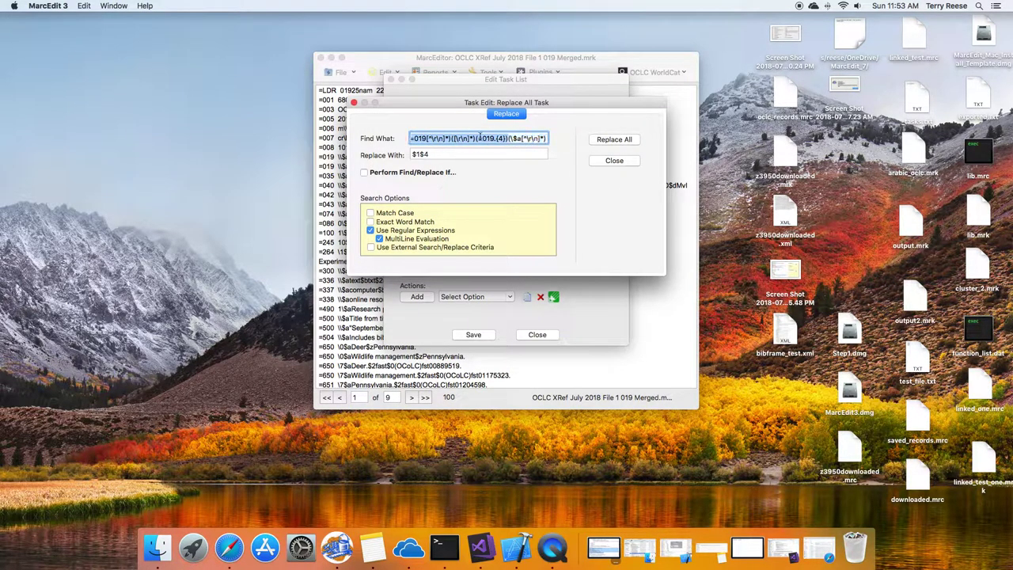
pyautogui.press('Left')
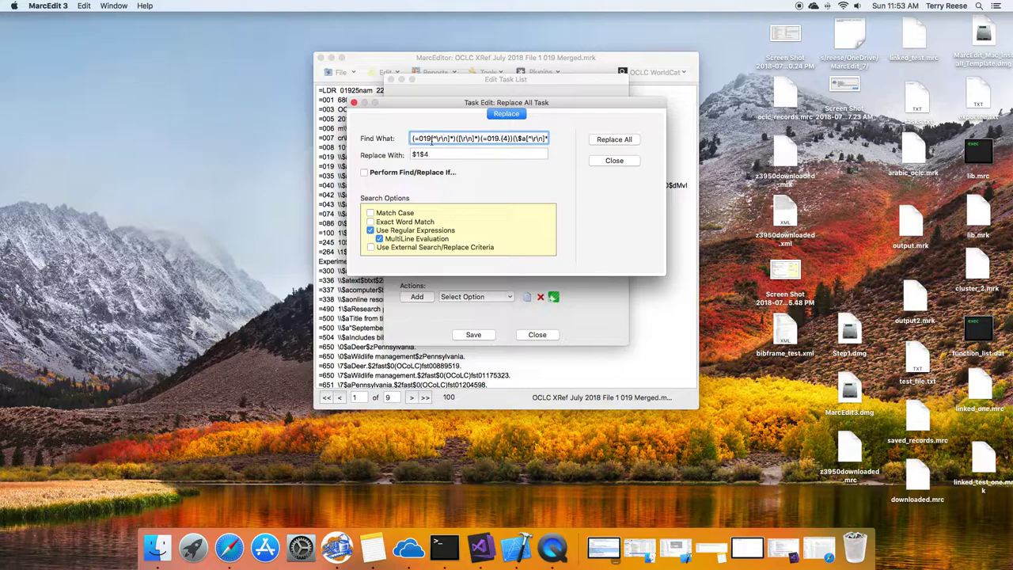
pyautogui.press('Right')
pyautogui.press('Right')
pyautogui.press('Right')
pyautogui.press('Right')
pyautogui.click(614, 141)
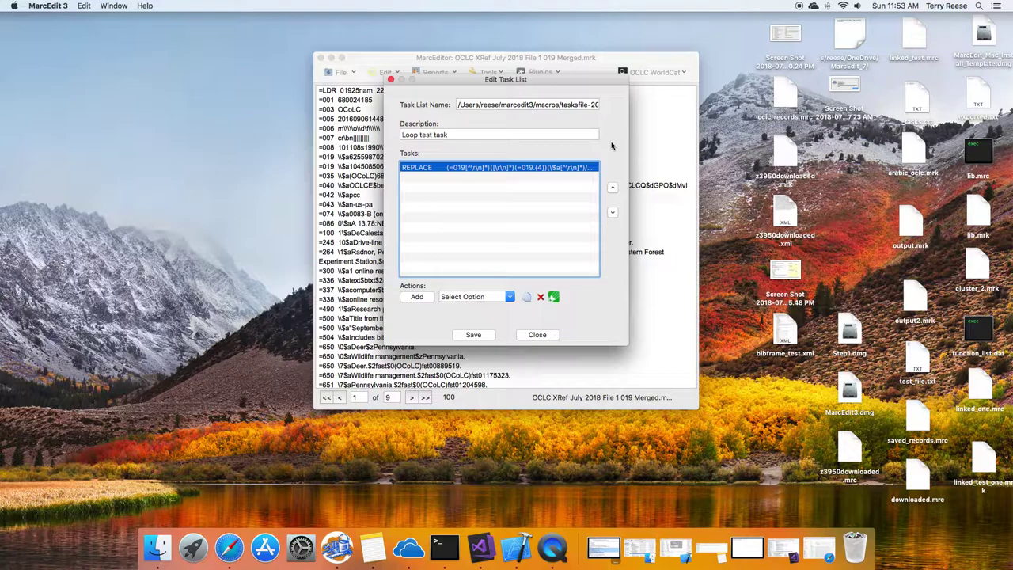
# Wrap the REPLACE action in a Results Loop with the condition =0, save the task and close the task manager.
pyautogui.click(447, 196)
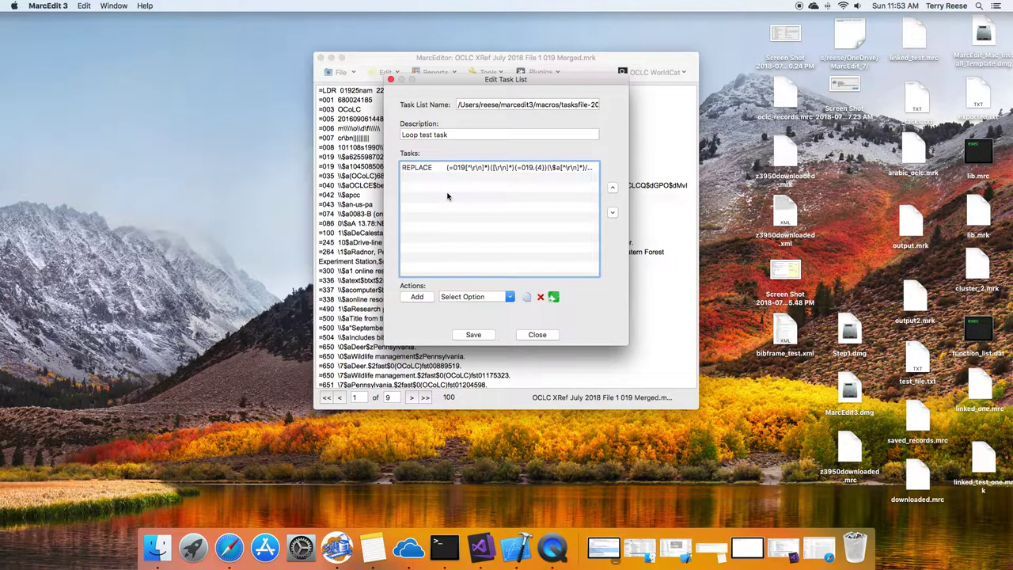
pyautogui.click(425, 171)
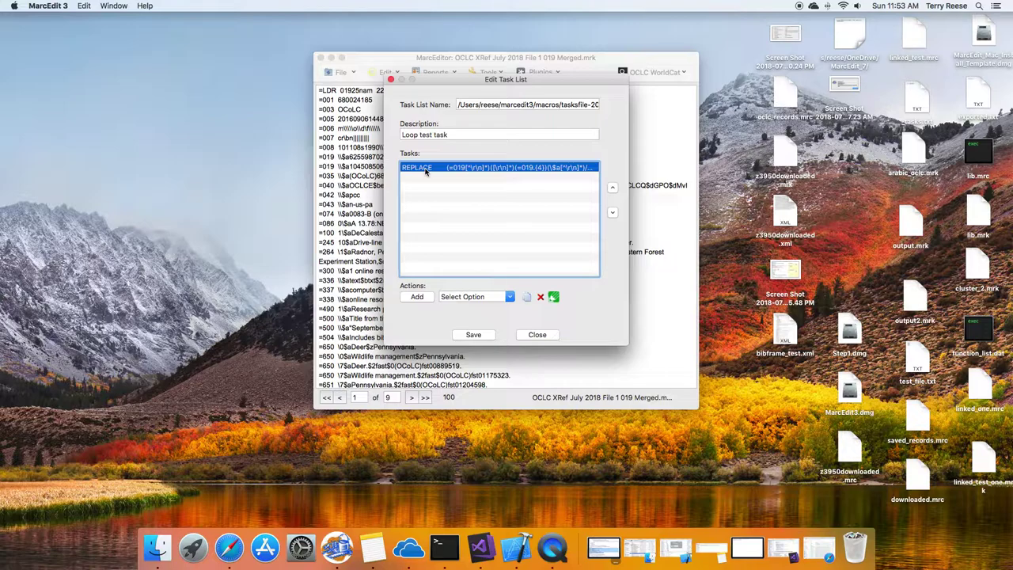
pyautogui.rightClick(426, 171)
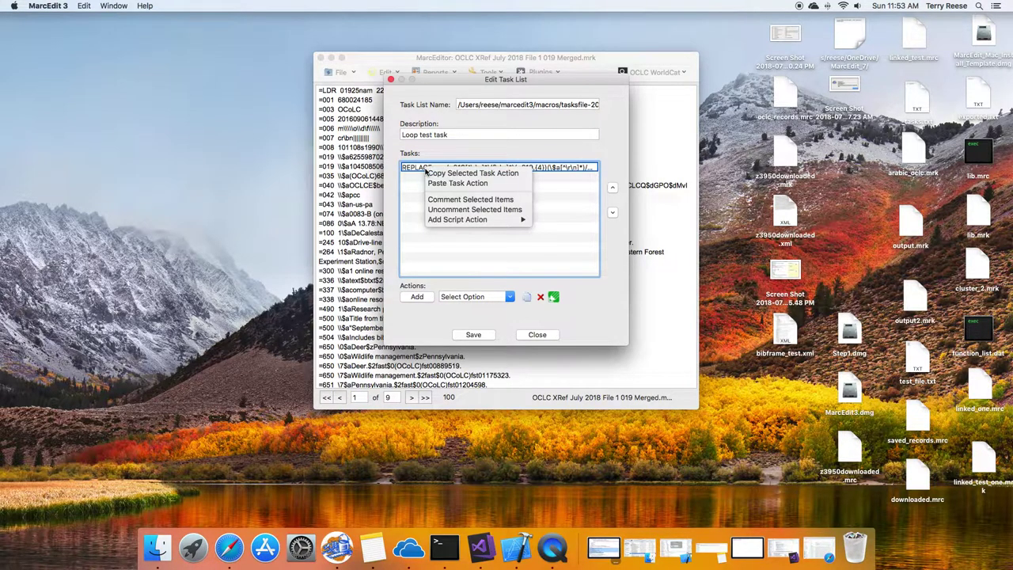
pyautogui.moveTo(455, 221)
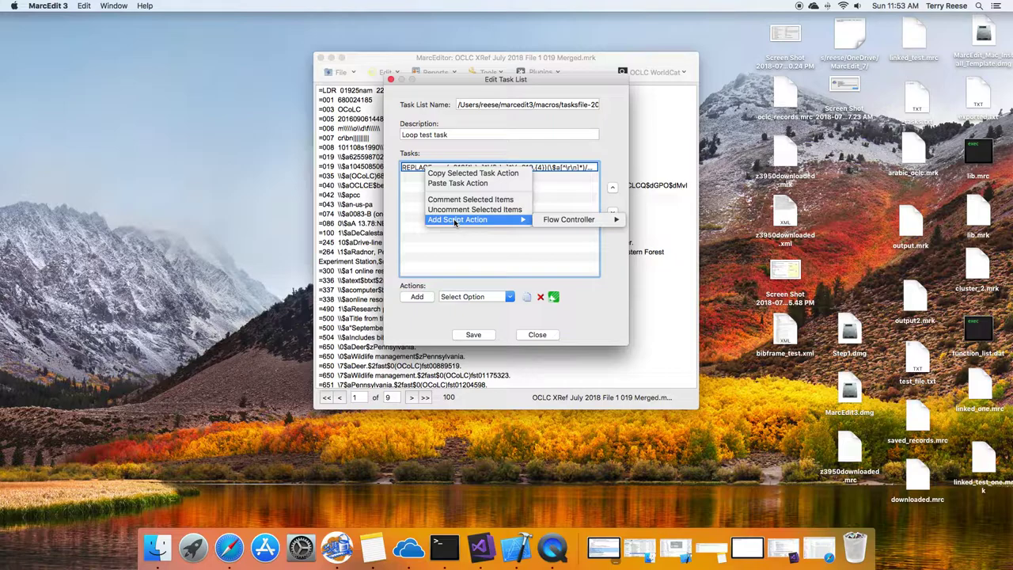
pyautogui.moveTo(559, 222)
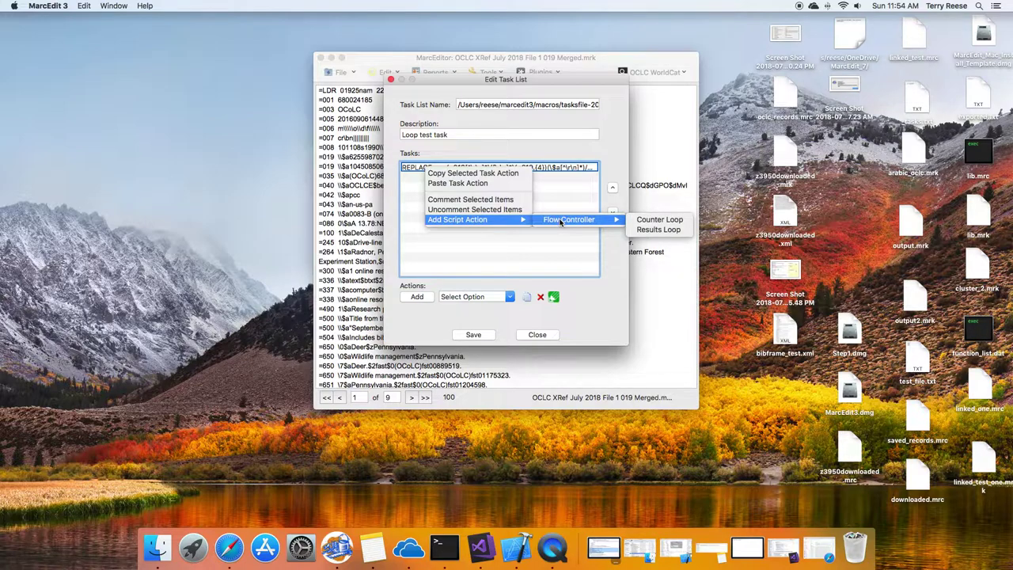
pyautogui.click(654, 230)
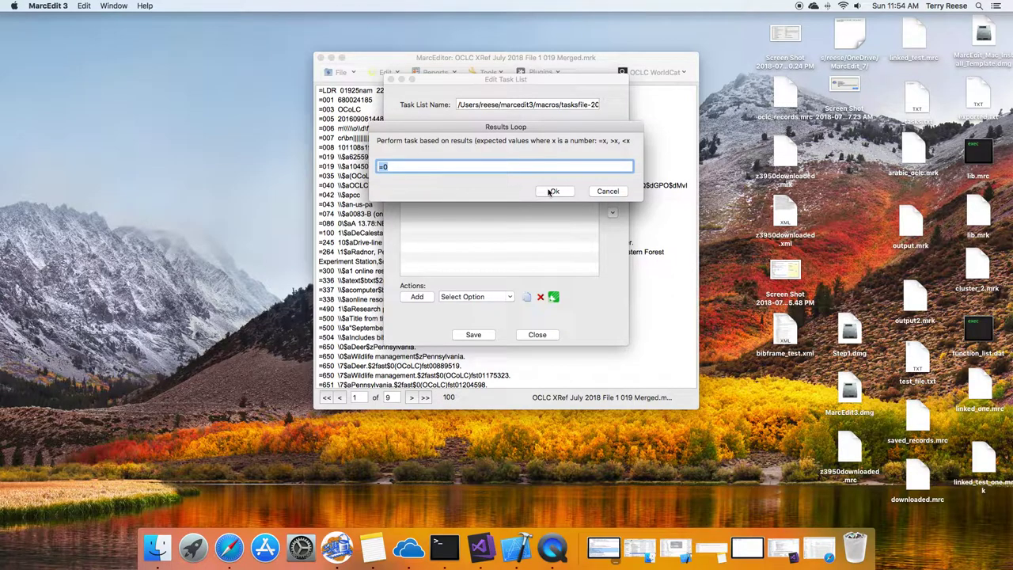
pyautogui.click(553, 192)
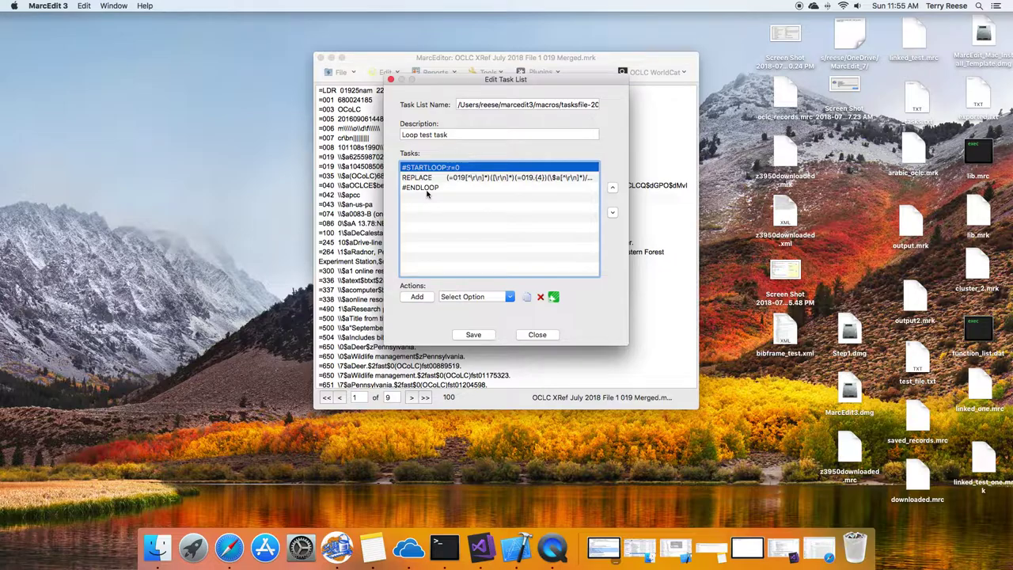
pyautogui.click(478, 336)
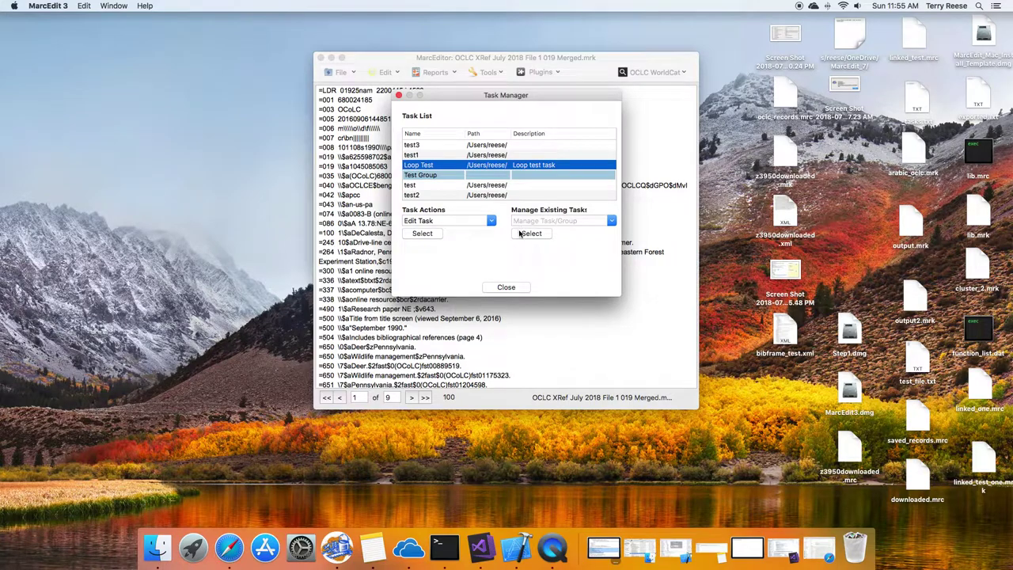
pyautogui.click(512, 286)
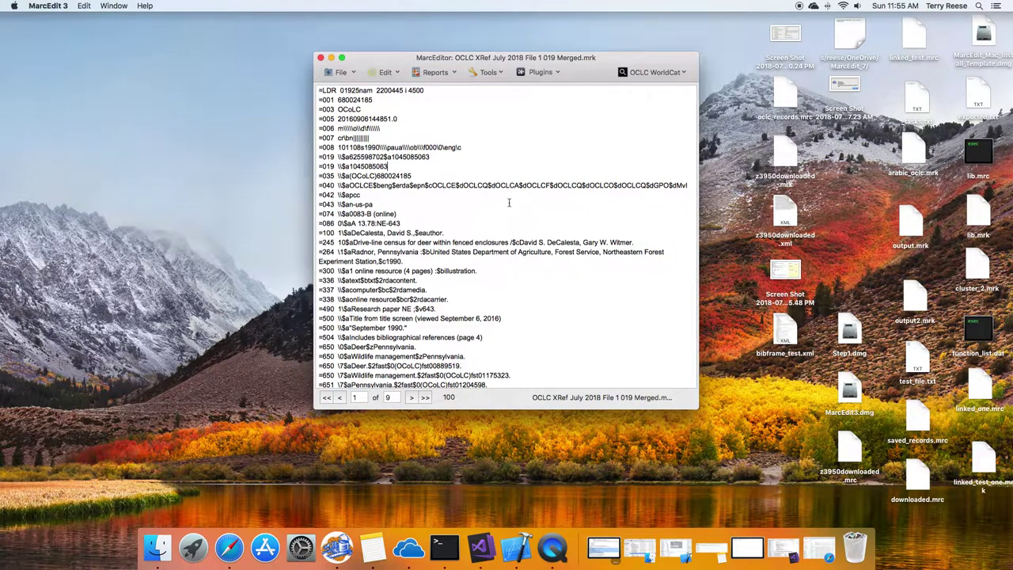
# Run the Loop Test task on the open record file, check the reported modifications and close the results report.
pyautogui.click(502, 73)
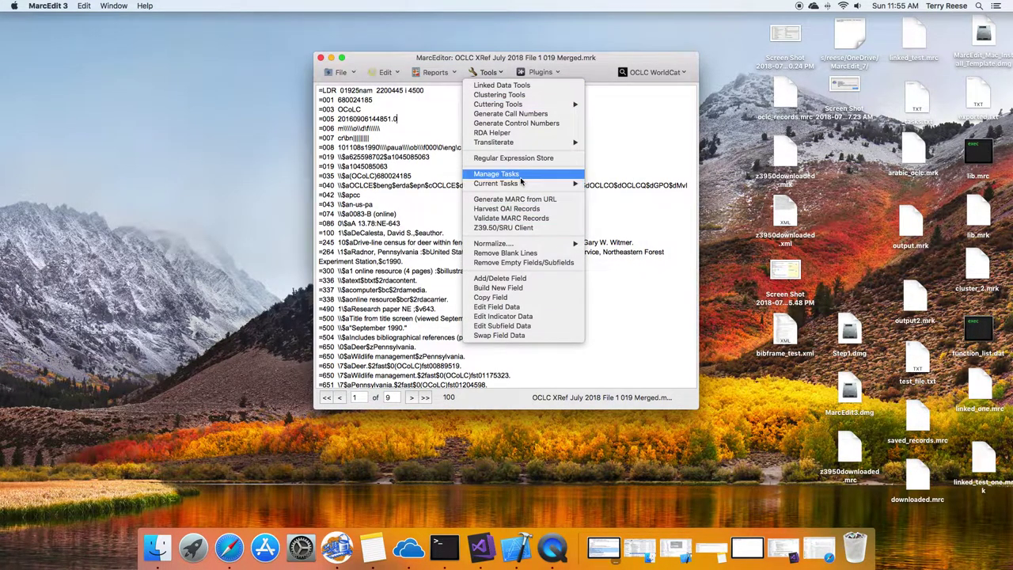
pyautogui.moveTo(524, 185)
pyautogui.click(615, 213)
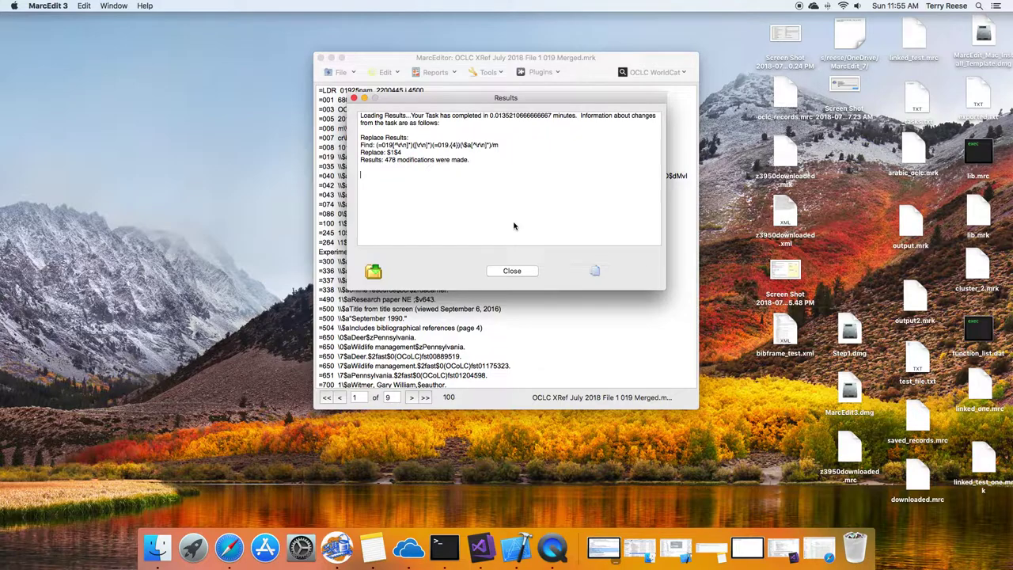
pyautogui.moveTo(386, 161); pyautogui.dragTo(405, 161)
pyautogui.click(513, 272)
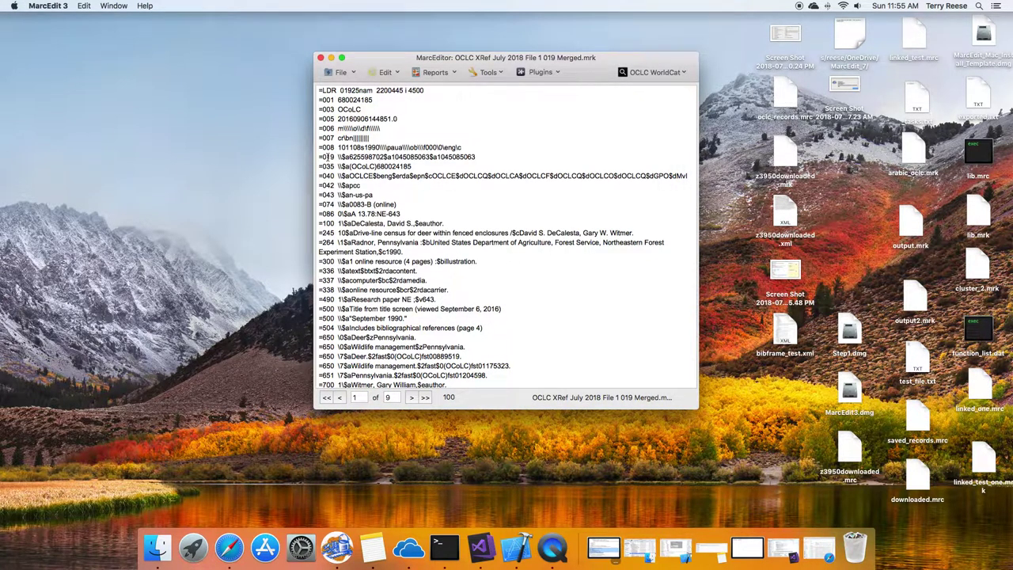
# Examine the 019 field of the first record to check how the task combined its subfields.
pyautogui.moveTo(319, 157); pyautogui.dragTo(484, 157)
pyautogui.click(484, 157)
pyautogui.scroll(-1, 485, 157)
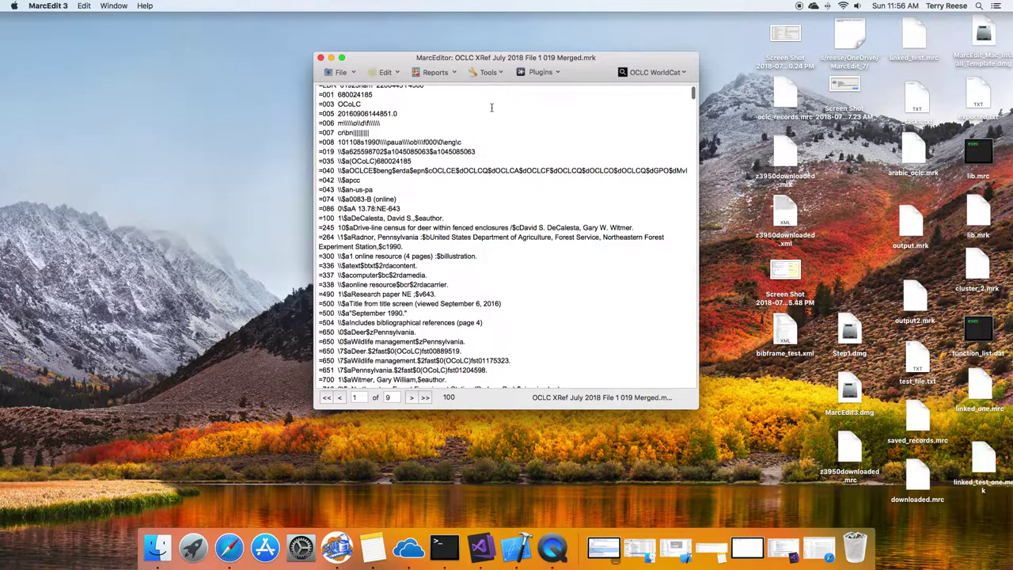
# Reopen the Loop Test task in the task list editor.
pyautogui.click(489, 72)
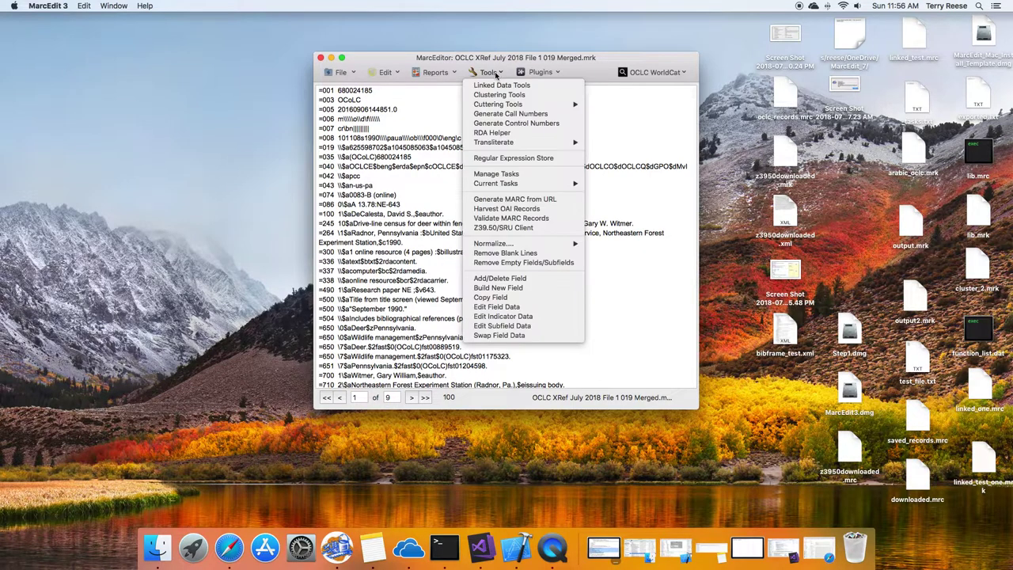
pyautogui.click(497, 174)
pyautogui.click(420, 166)
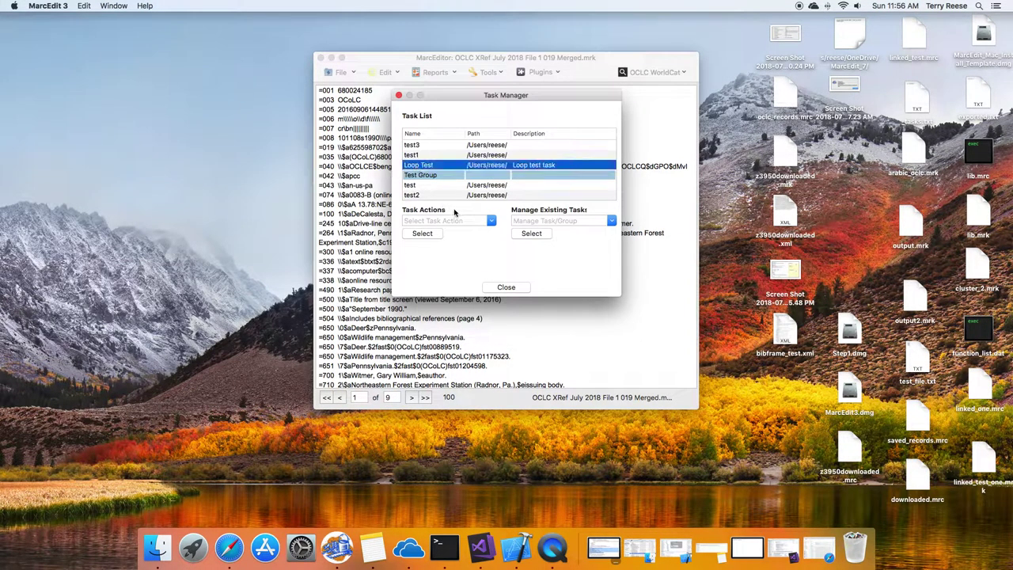
pyautogui.click(489, 220)
pyautogui.click(430, 253)
pyautogui.click(432, 238)
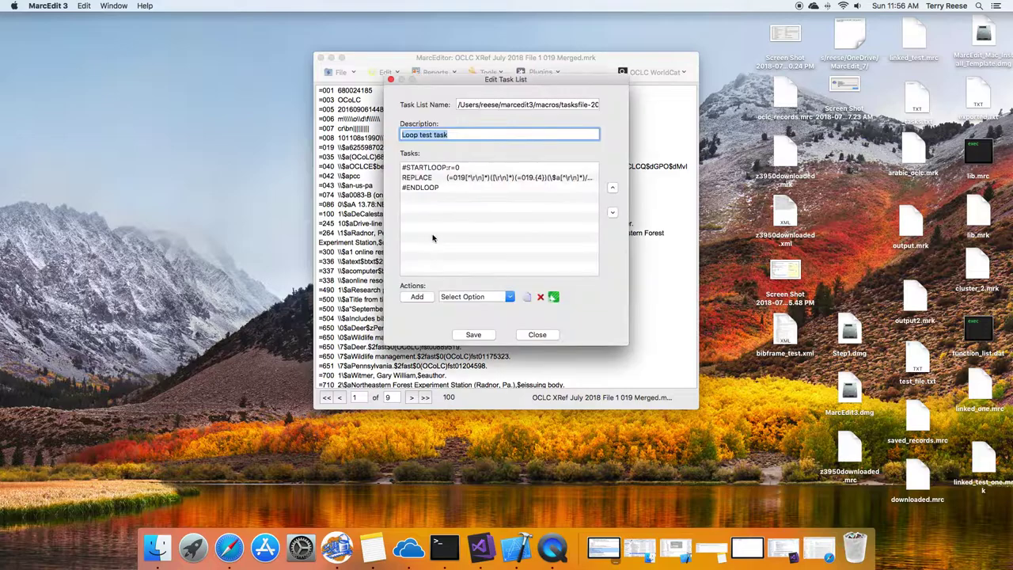